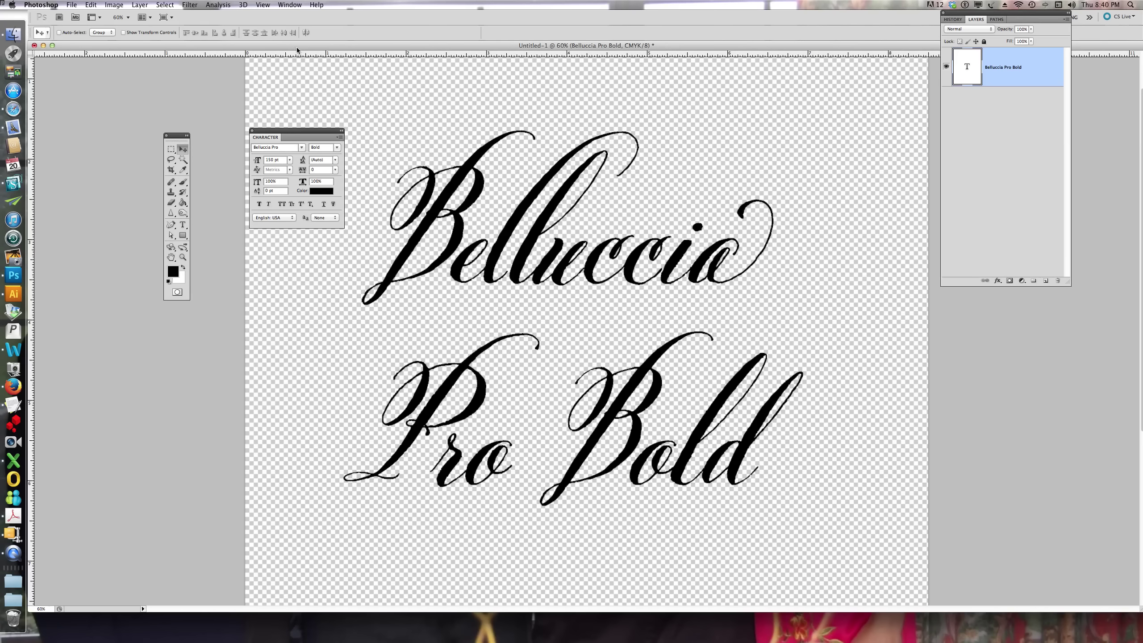
Step: Hide the Character panel from the Window menu, then show it again
{"action": "left_click", "coordinate": [284, 6]}
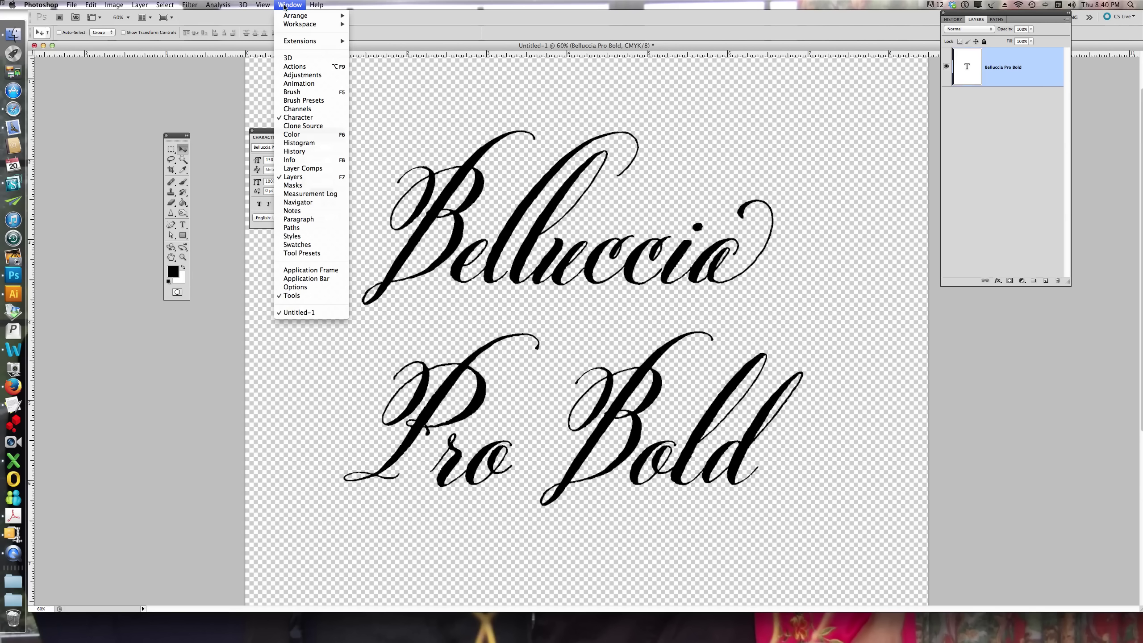
{"action": "left_click", "coordinate": [282, 118]}
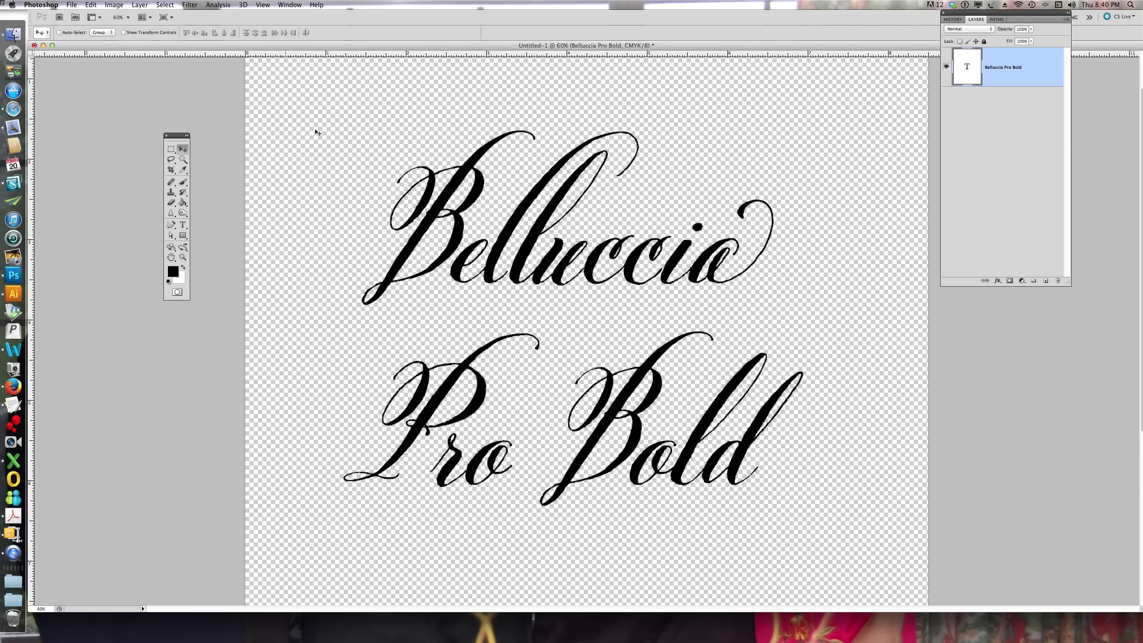
{"action": "left_click", "coordinate": [293, 6]}
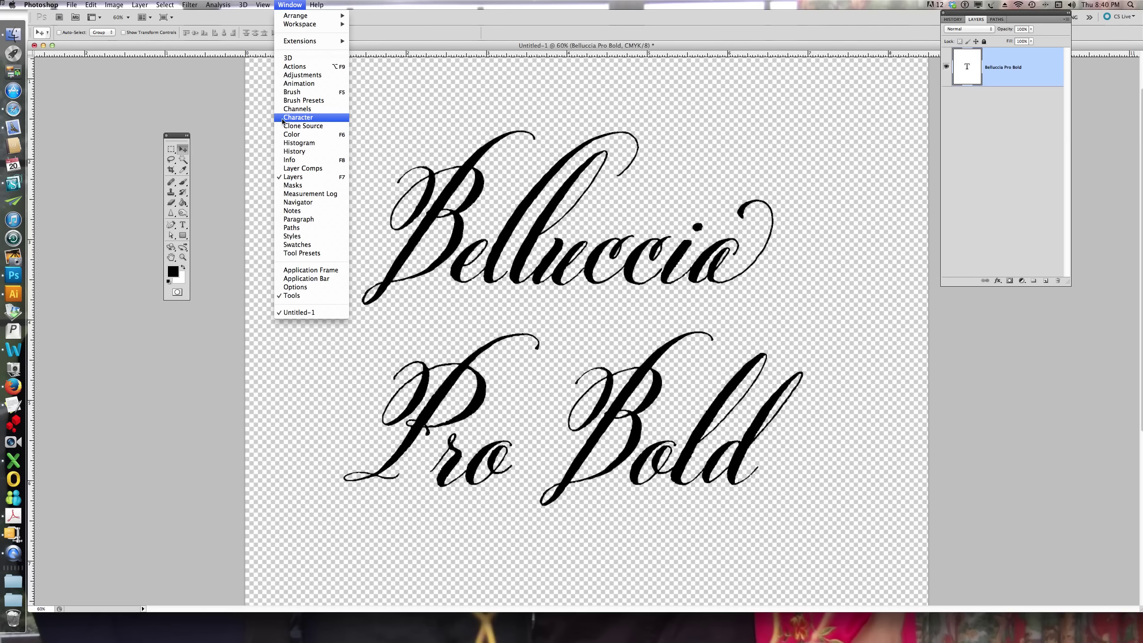
{"action": "left_click", "coordinate": [283, 118]}
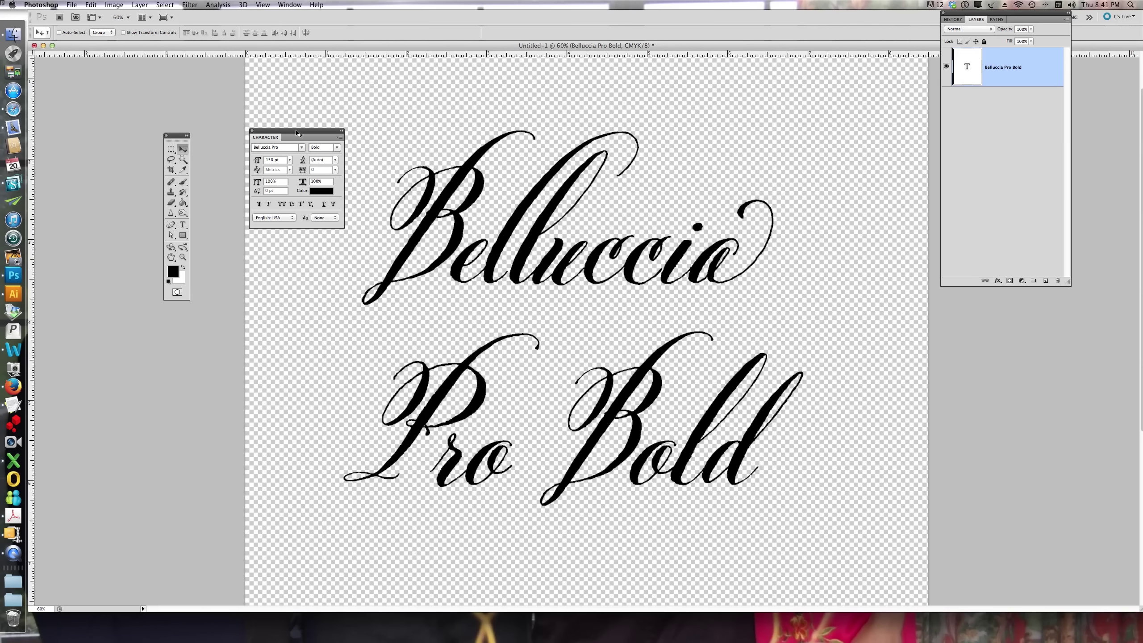
Step: Preview the Character panel's OpenType options, then place the Type cursor in the Belluccia text
{"action": "left_click", "coordinate": [340, 138]}
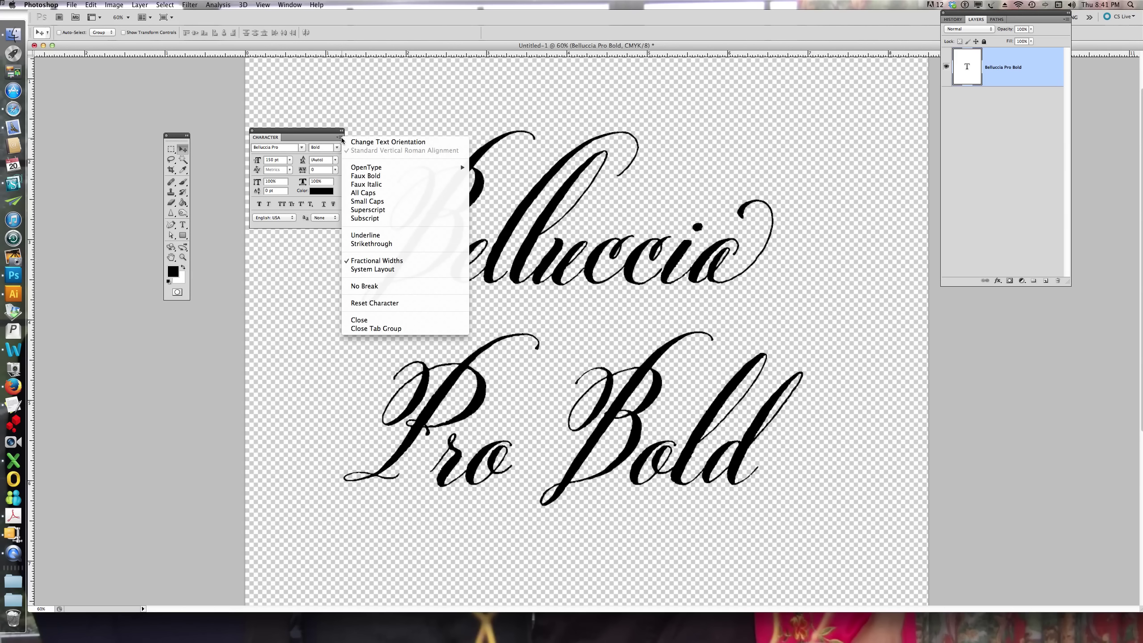
{"action": "mouse_move", "coordinate": [366, 169]}
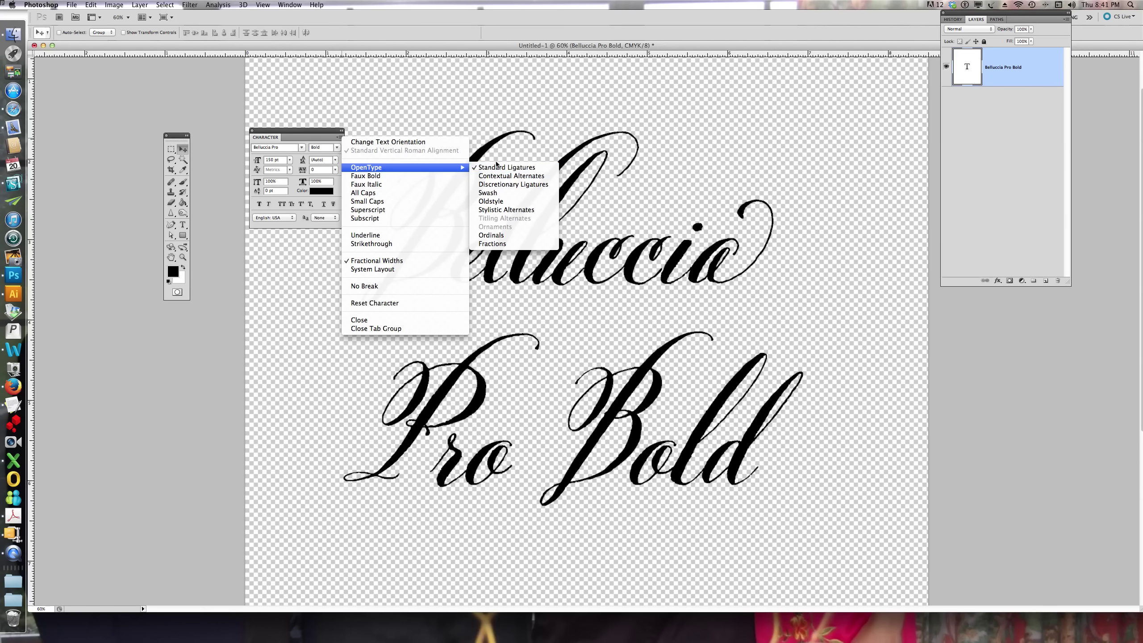
{"action": "left_click", "coordinate": [455, 108]}
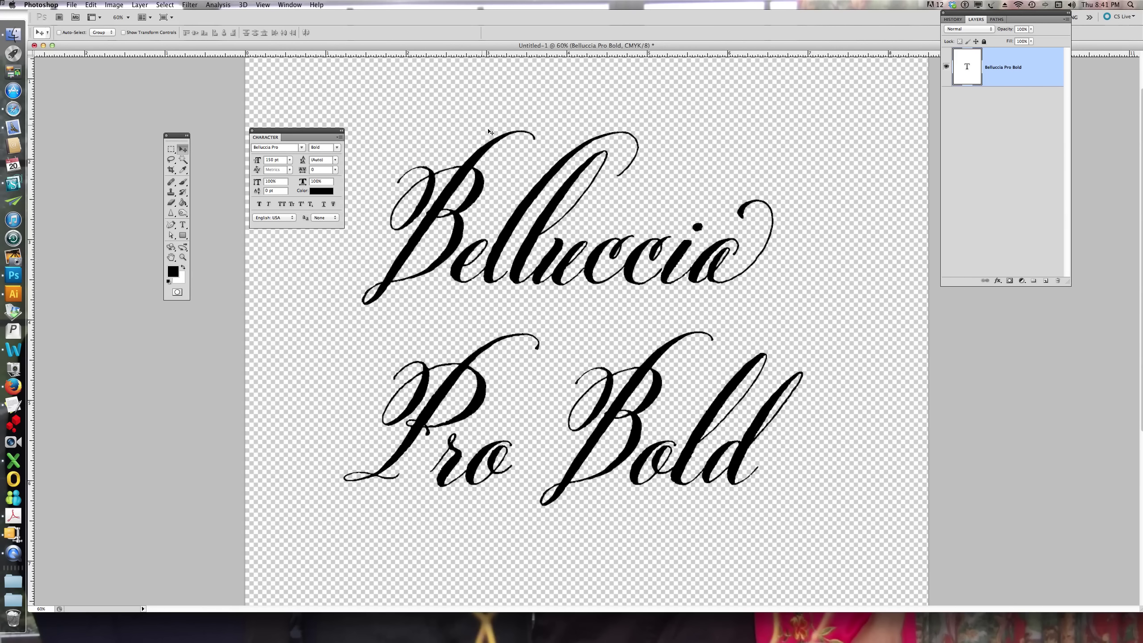
{"action": "left_click", "coordinate": [182, 224]}
{"action": "left_click", "coordinate": [575, 259]}
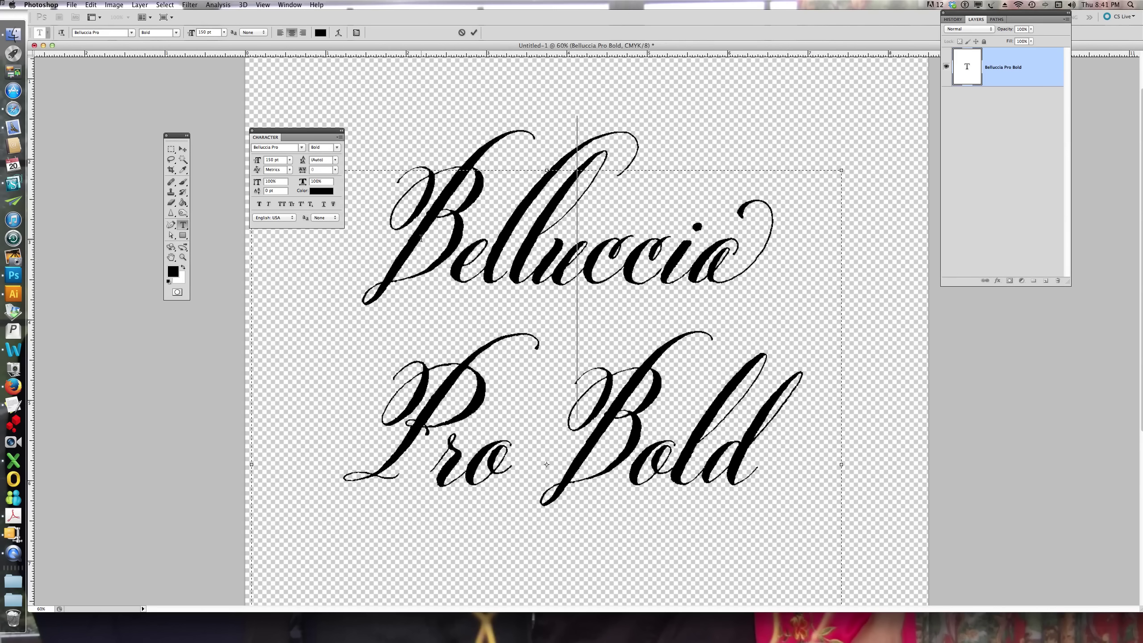
Step: Select both text lines, apply OpenType Contextual Alternates, and commit with the Move tool
{"action": "left_click_drag", "start_coordinate": [383, 208], "coordinate": [826, 464]}
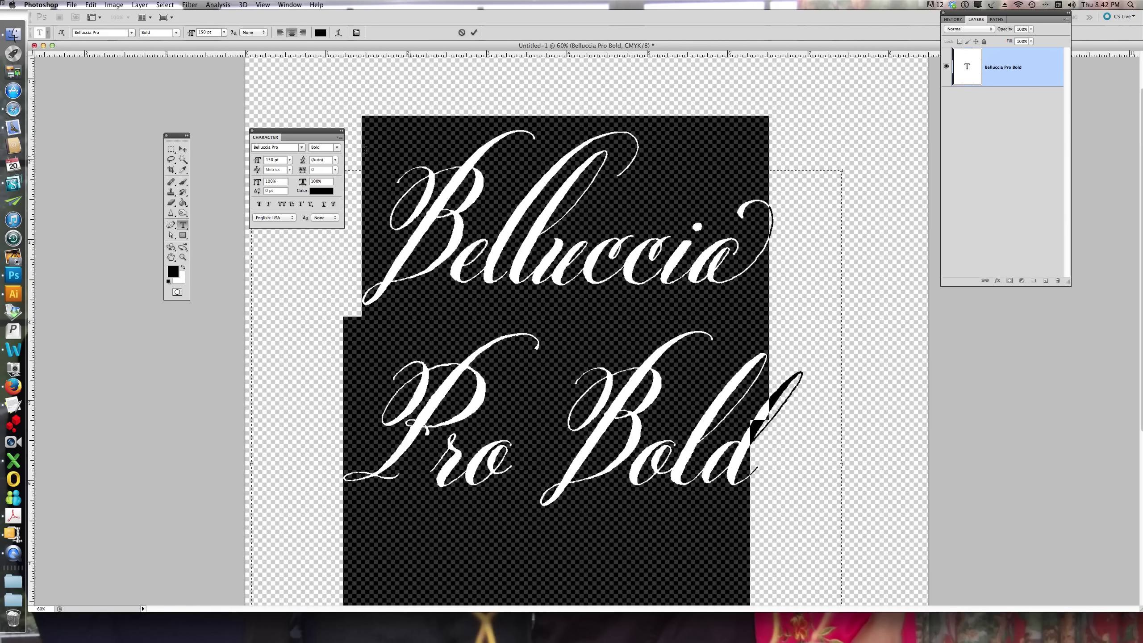
{"action": "left_click", "coordinate": [340, 138]}
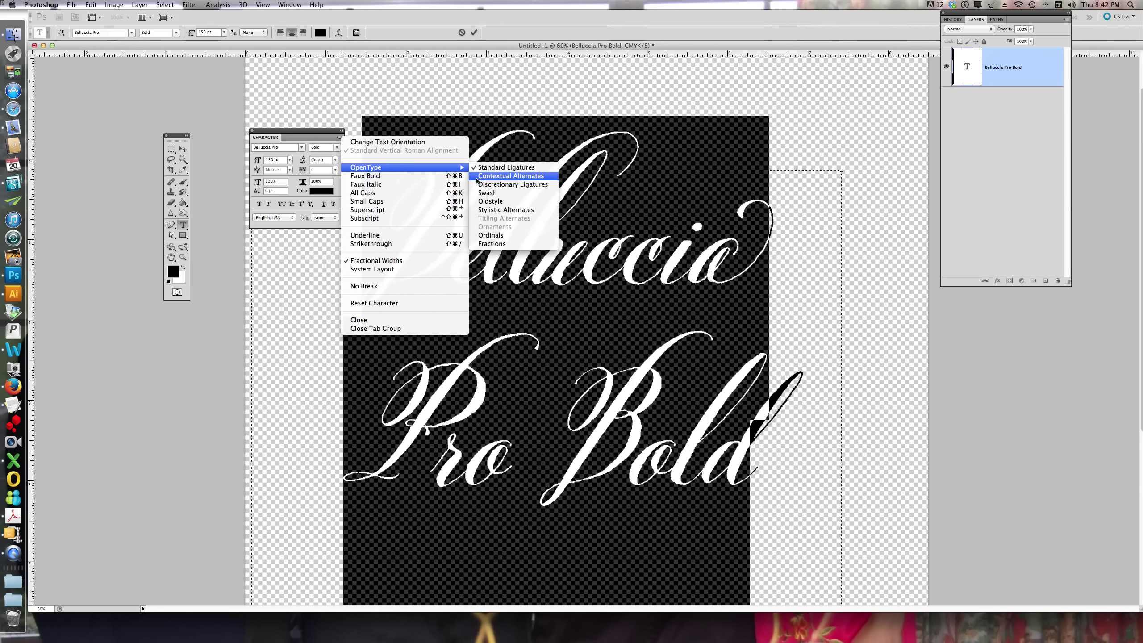
{"action": "left_click", "coordinate": [495, 175]}
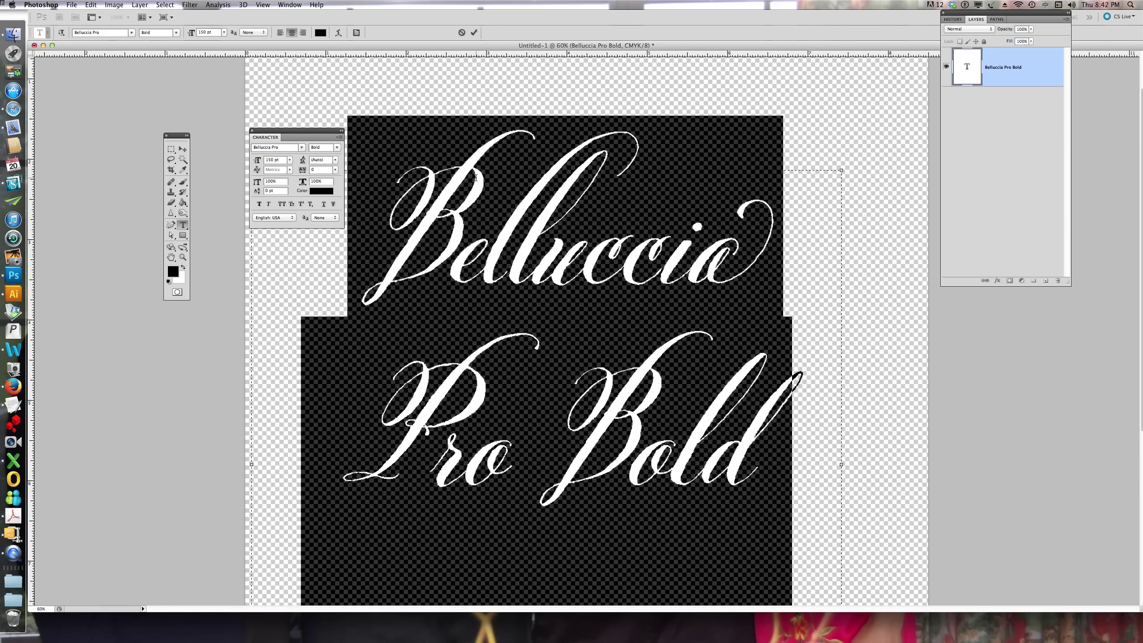
{"action": "left_click", "coordinate": [182, 149]}
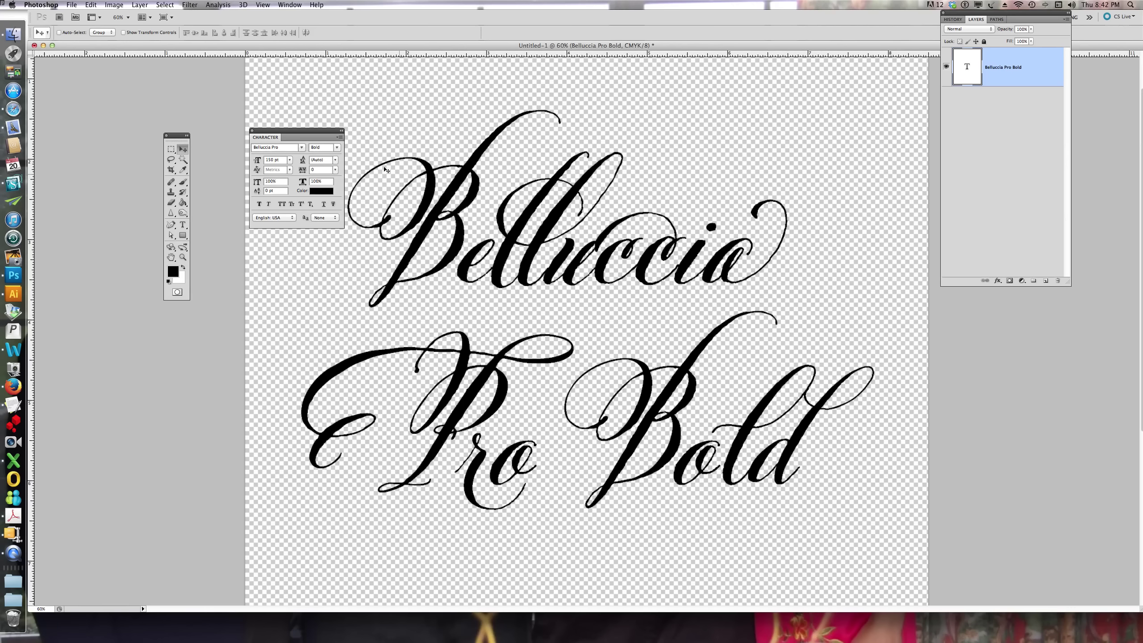
Step: Reselect both lines of script text and turn Contextual Alternates back off
{"action": "left_click", "coordinate": [182, 225]}
{"action": "left_click", "coordinate": [604, 260]}
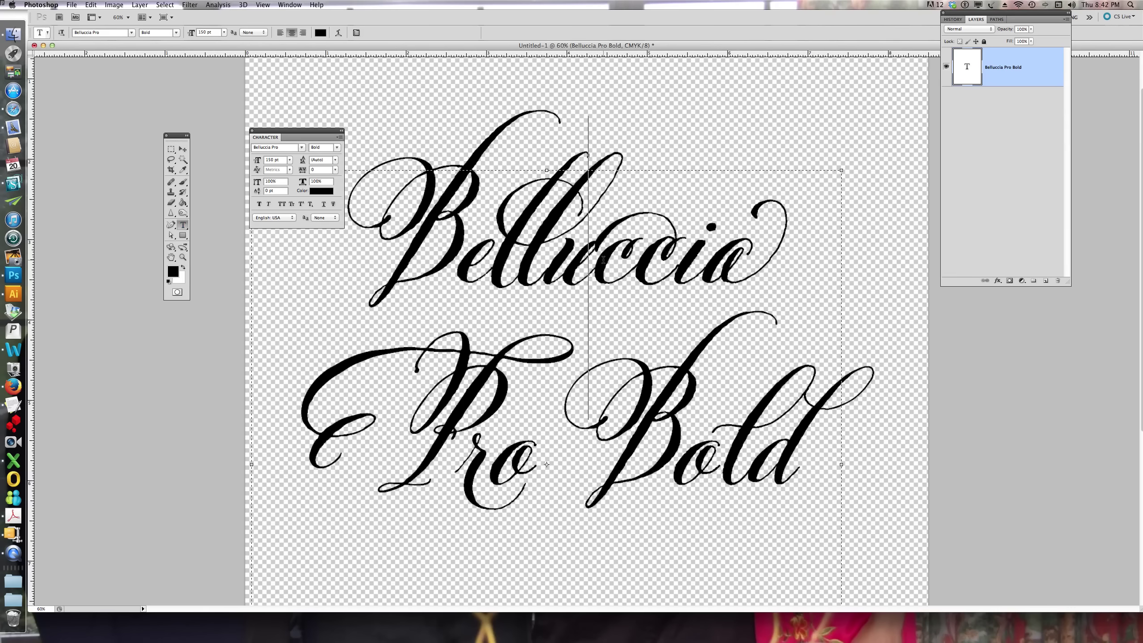
{"action": "left_click_drag", "start_coordinate": [352, 215], "coordinate": [925, 588]}
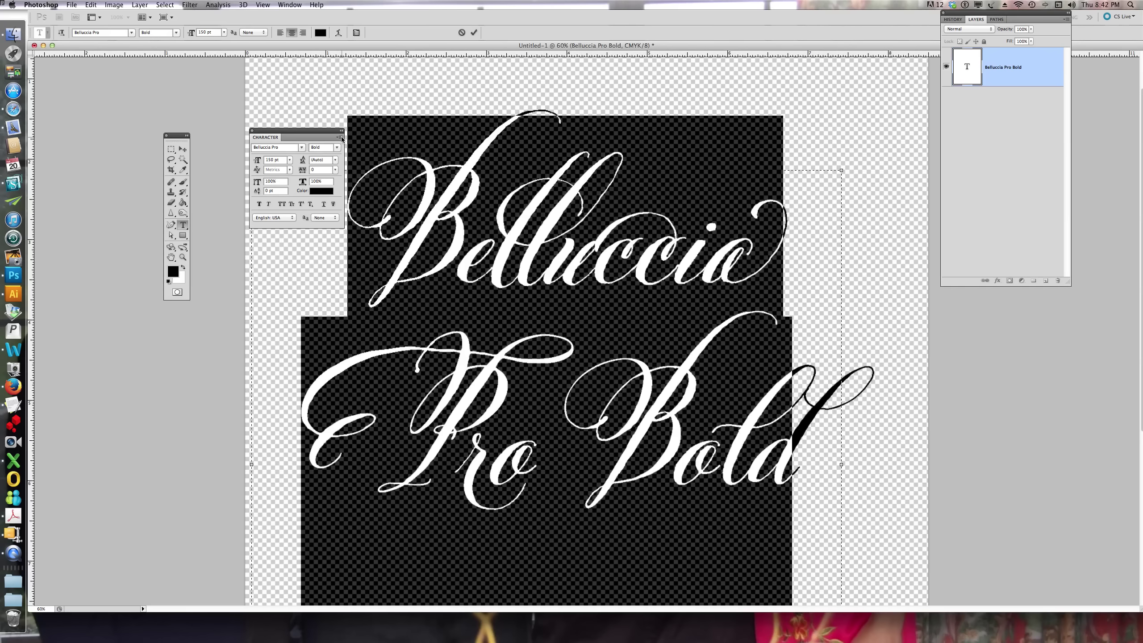
{"action": "left_click", "coordinate": [341, 138]}
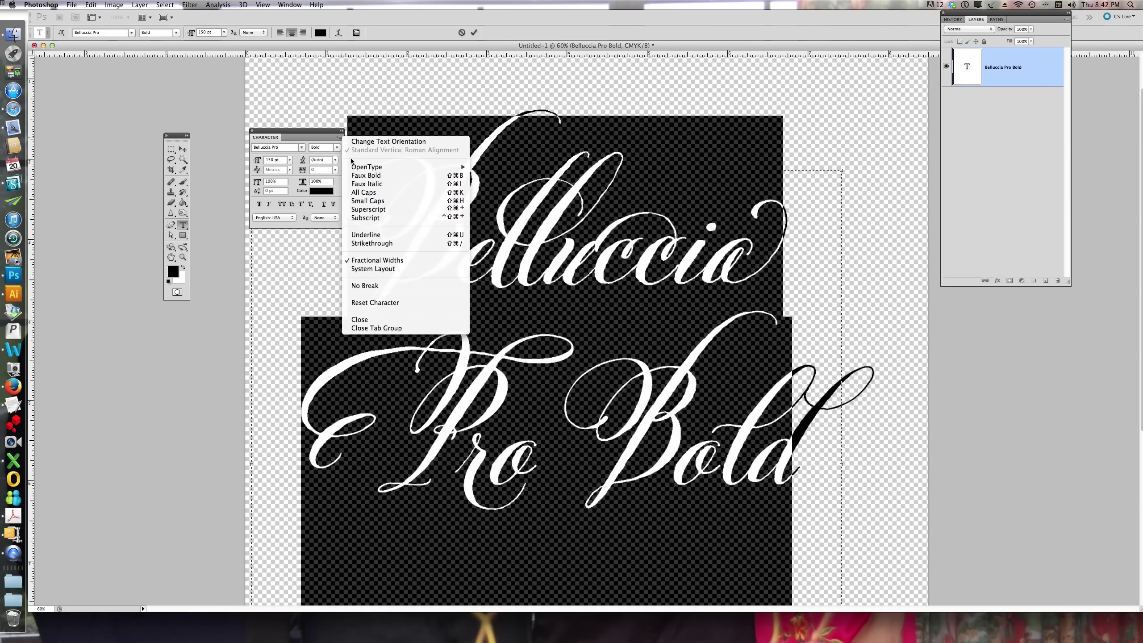
{"action": "mouse_move", "coordinate": [357, 169]}
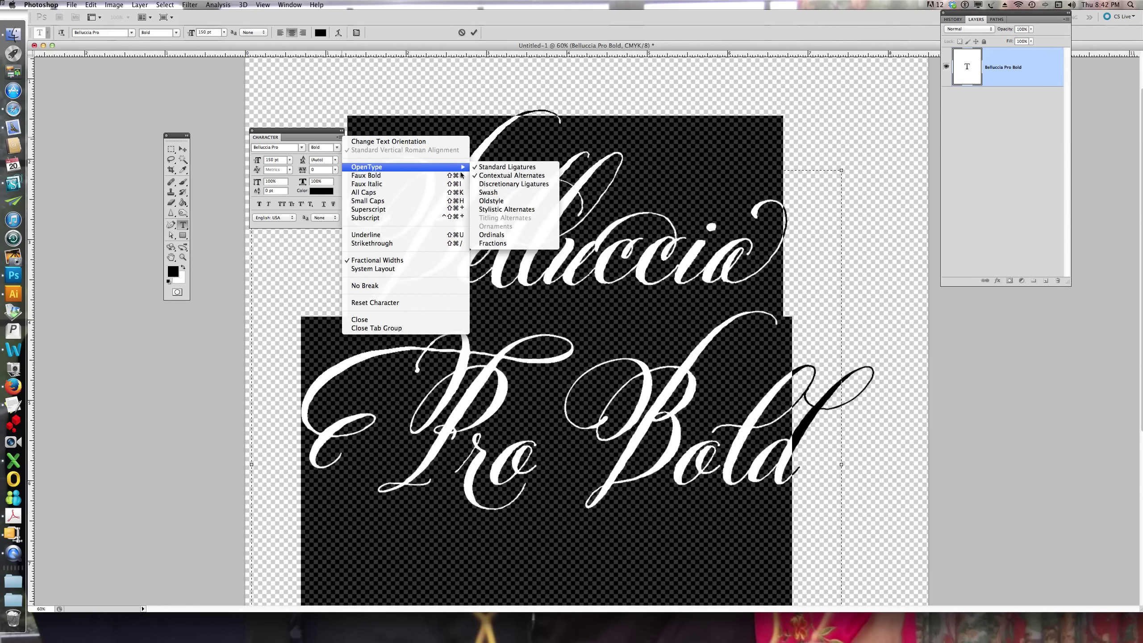
{"action": "left_click", "coordinate": [477, 177]}
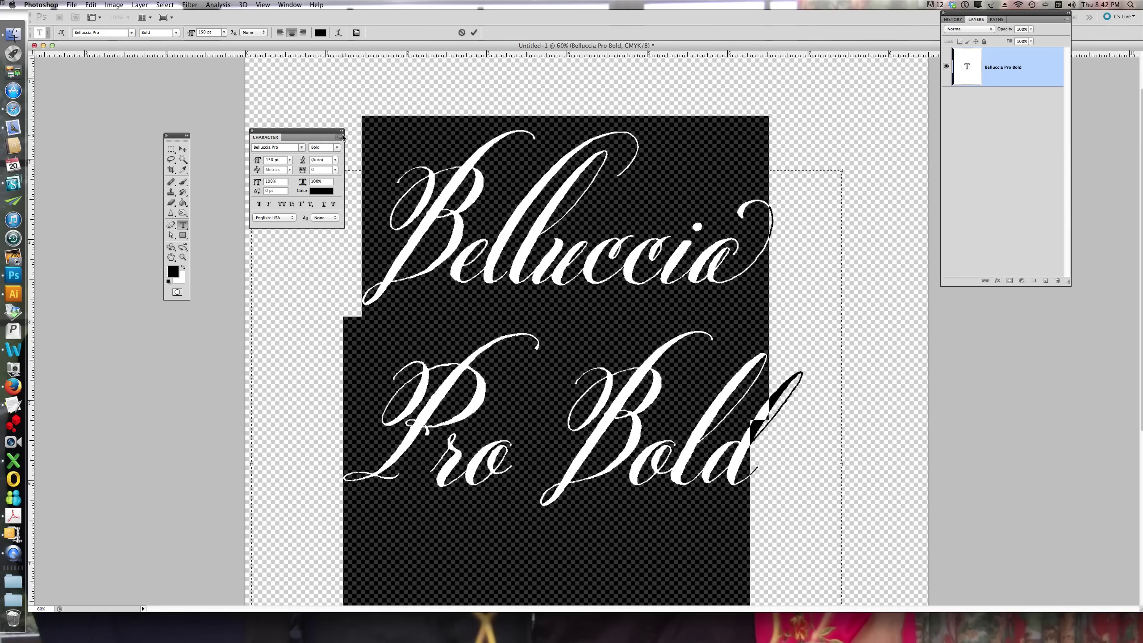
Step: Apply OpenType Swash glyphs to the selected text and commit the edit
{"action": "left_click", "coordinate": [342, 137]}
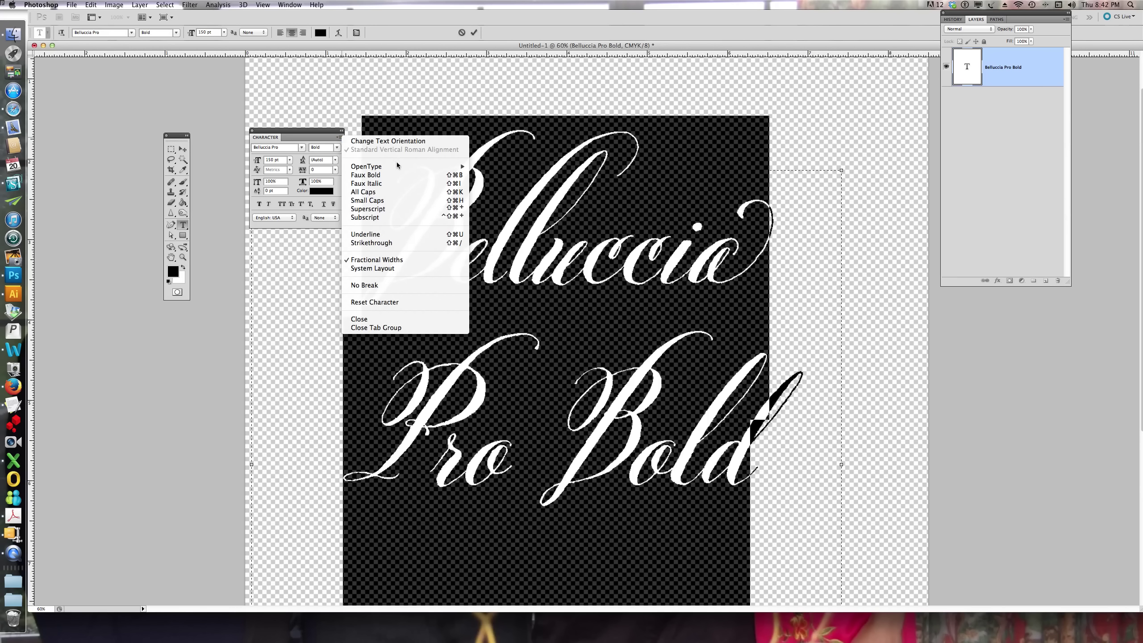
{"action": "mouse_move", "coordinate": [399, 166]}
{"action": "left_click", "coordinate": [482, 193]}
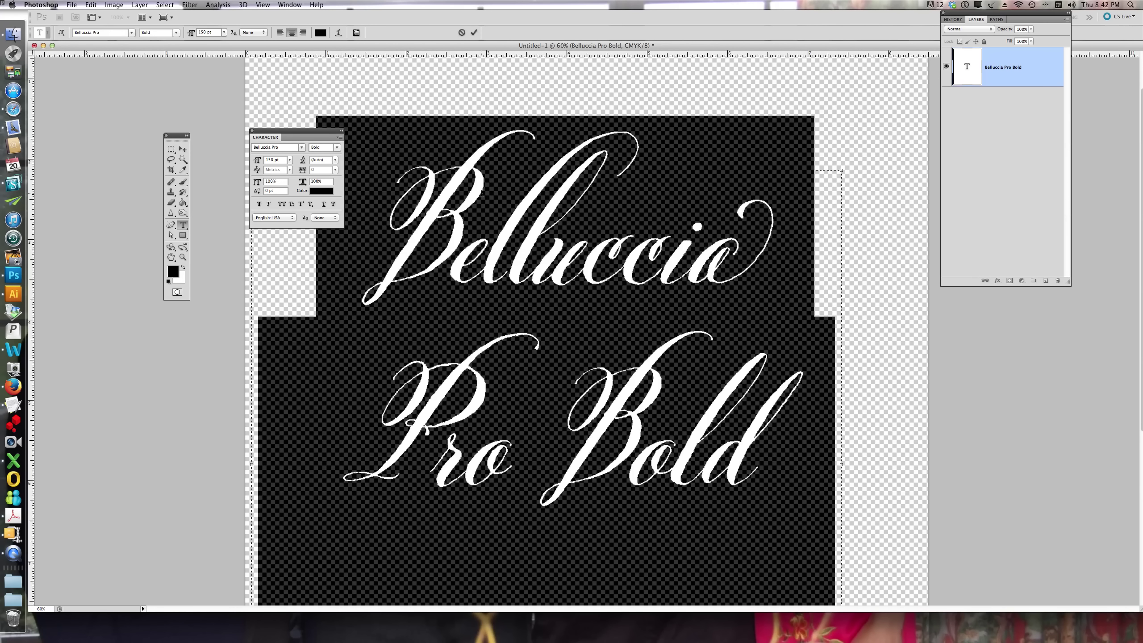
{"action": "left_click", "coordinate": [183, 149]}
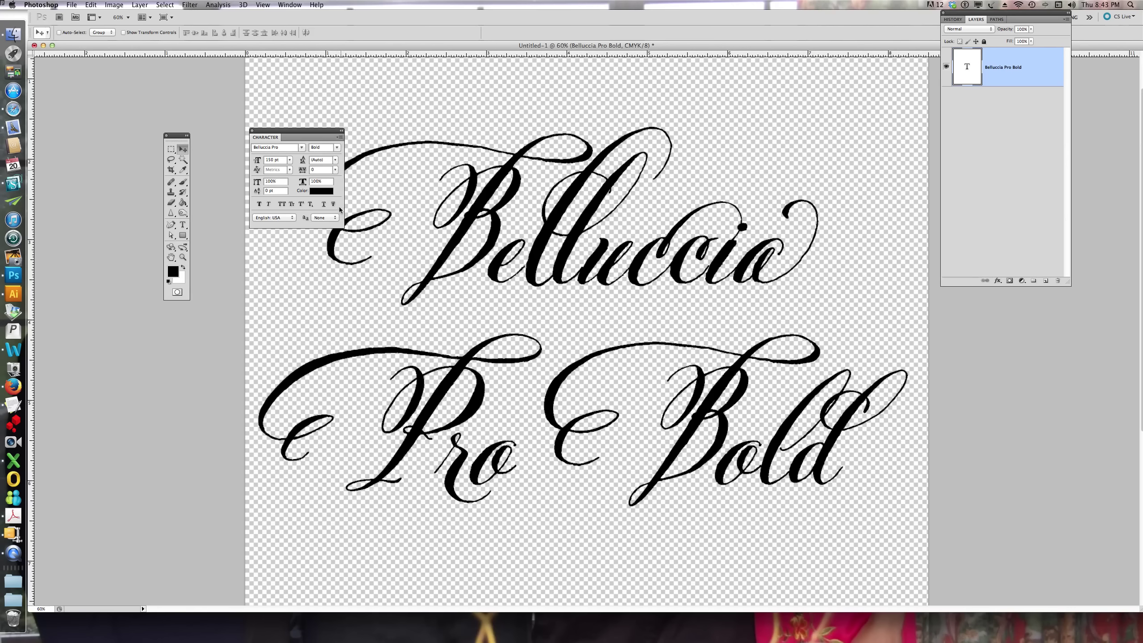
Step: Select all the script text and turn off its OpenType Swash glyphs
{"action": "left_click", "coordinate": [183, 225]}
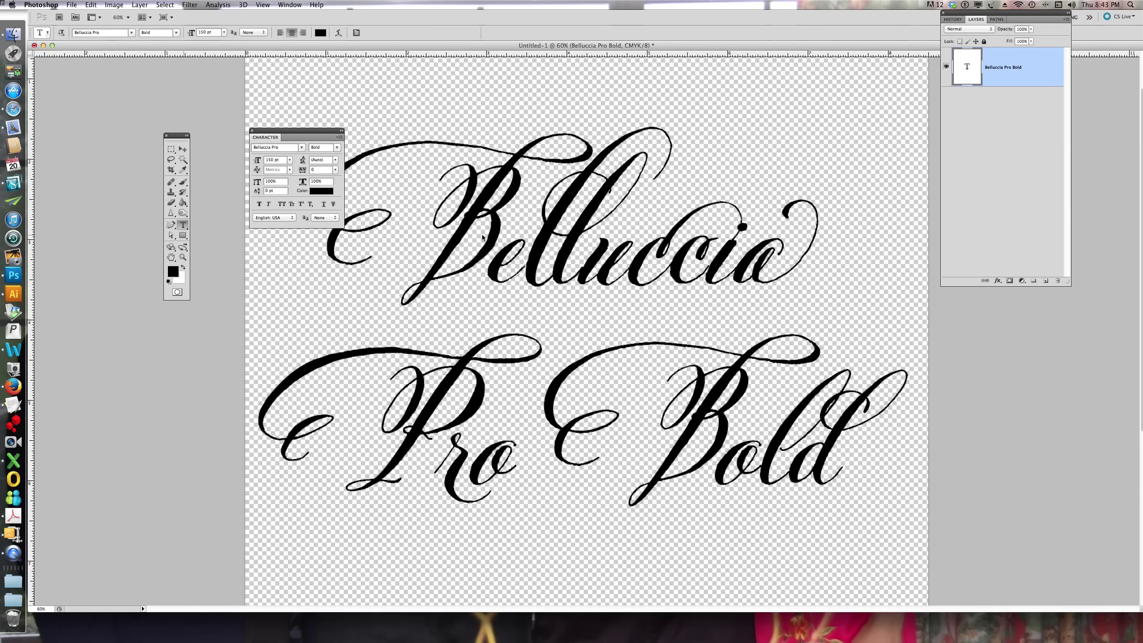
{"action": "left_click", "coordinate": [574, 269]}
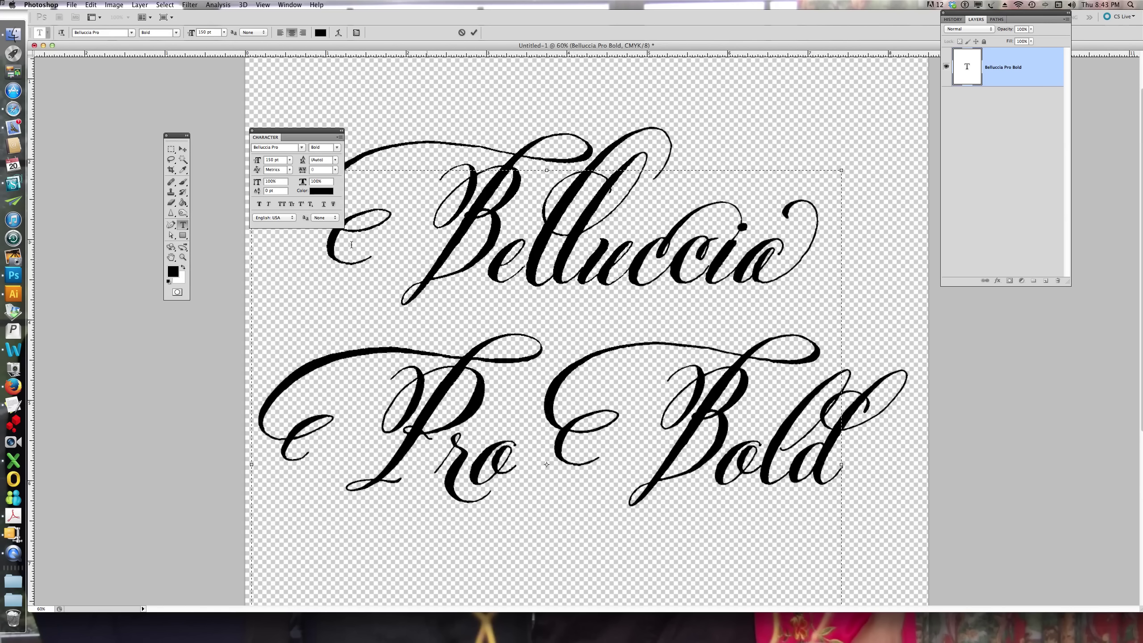
{"action": "key", "text": "super+a"}
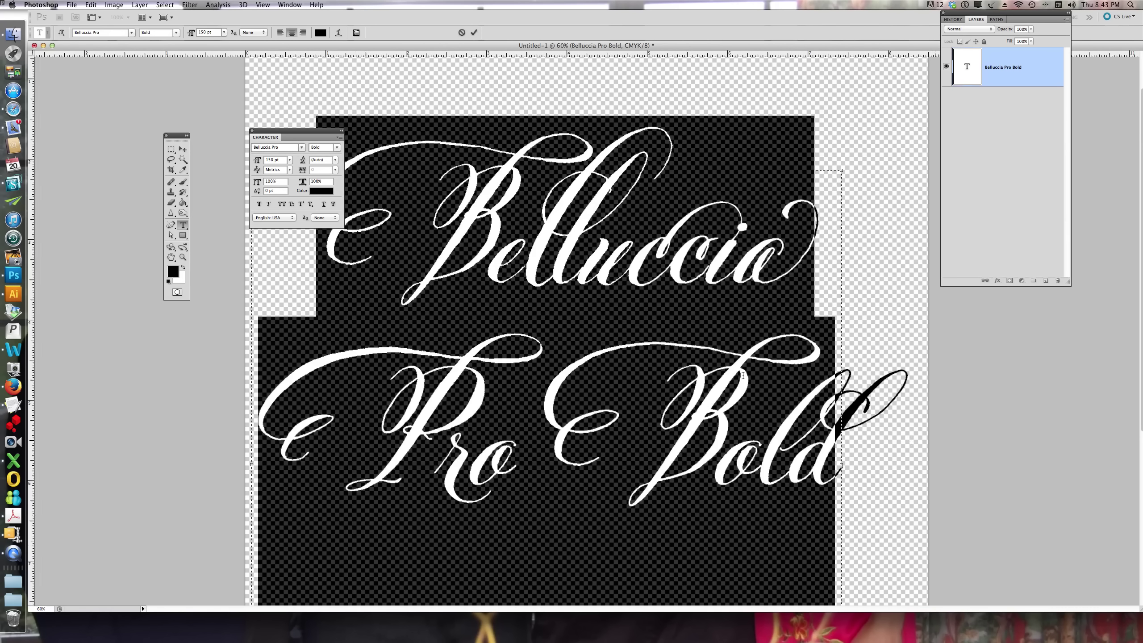
{"action": "left_click", "coordinate": [341, 139]}
{"action": "mouse_move", "coordinate": [356, 170]}
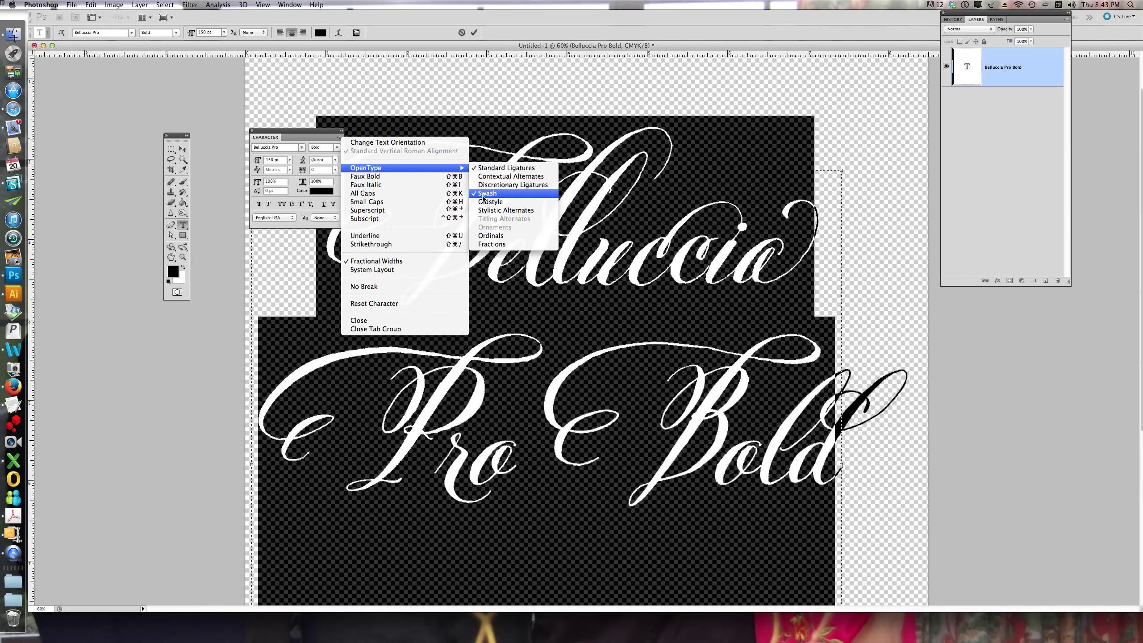
{"action": "left_click", "coordinate": [482, 197]}
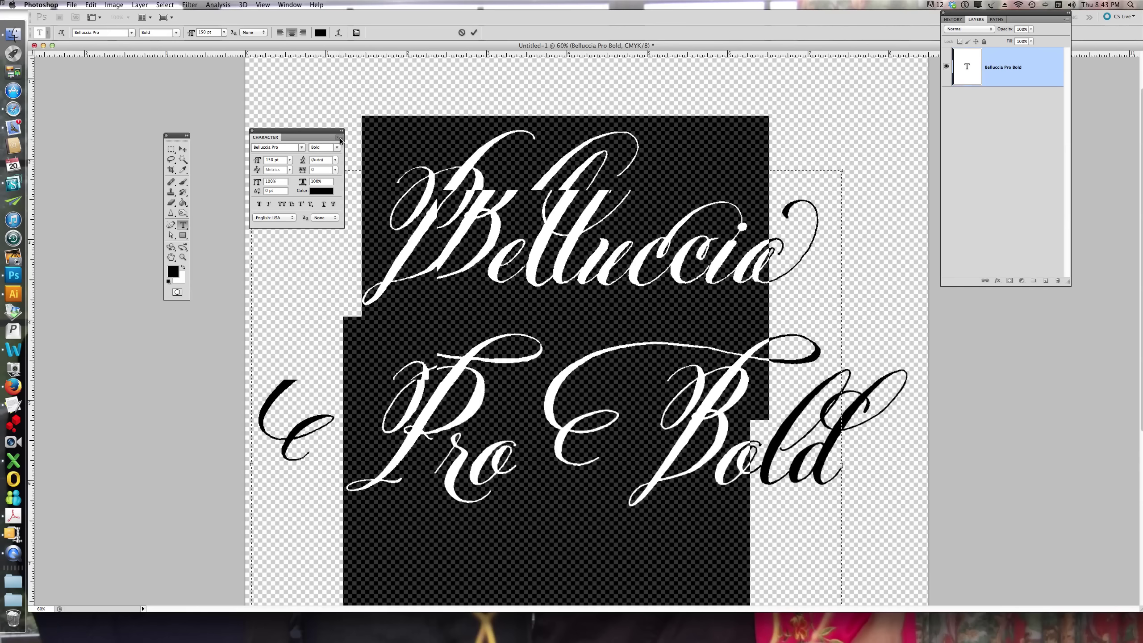
Step: Turn on OpenType Stylistic Alternates for the text and commit the change
{"action": "left_click", "coordinate": [341, 141]}
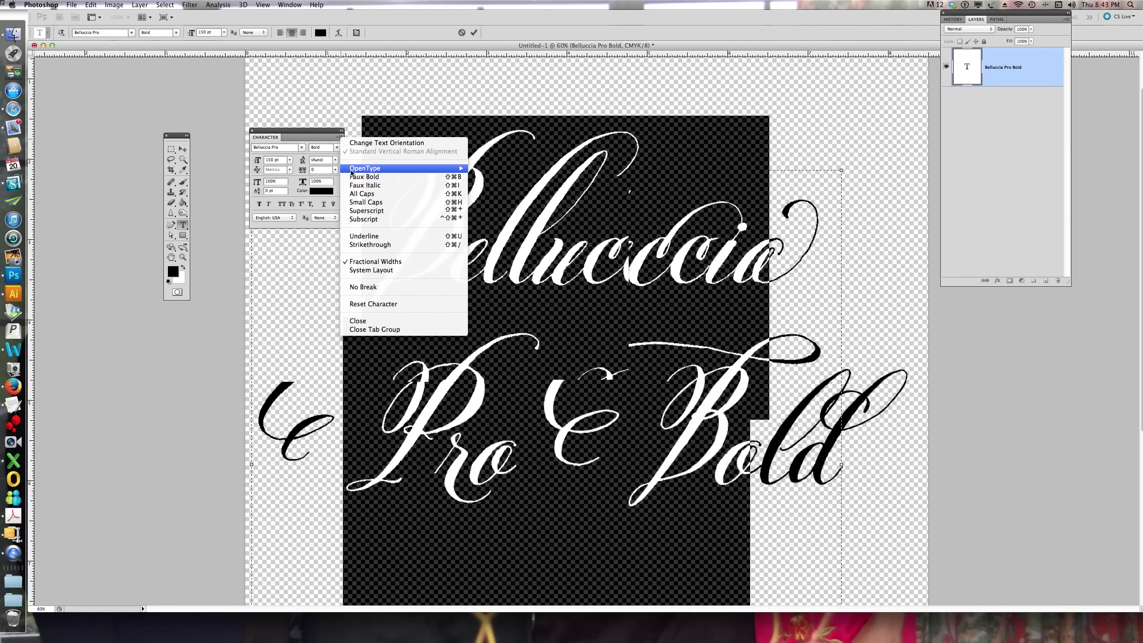
{"action": "mouse_move", "coordinate": [452, 169]}
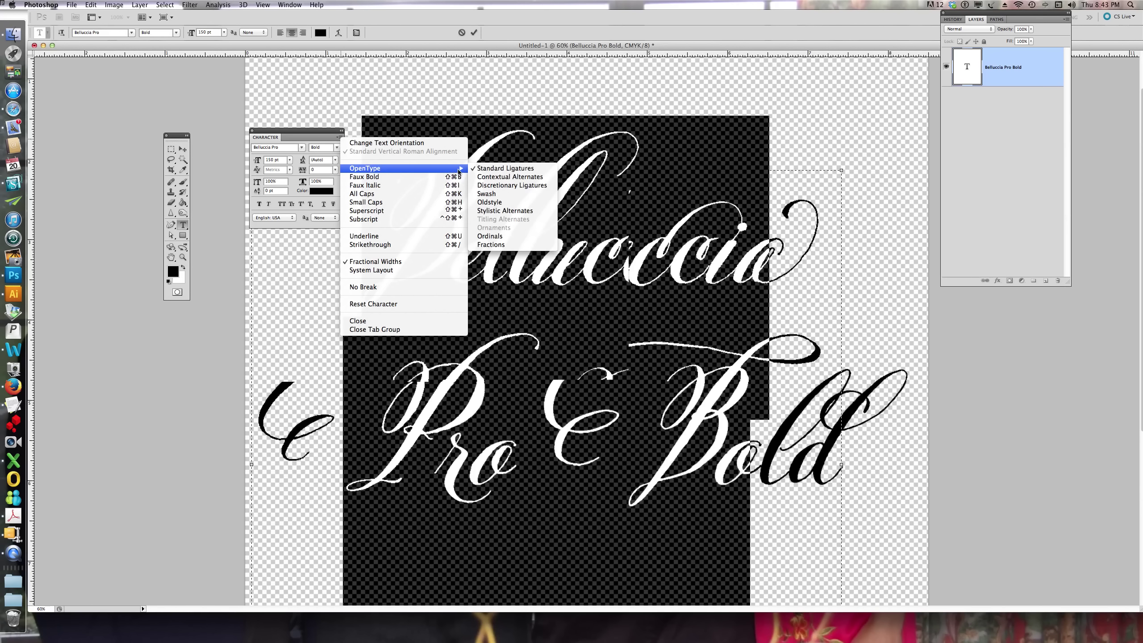
{"action": "left_click", "coordinate": [488, 211]}
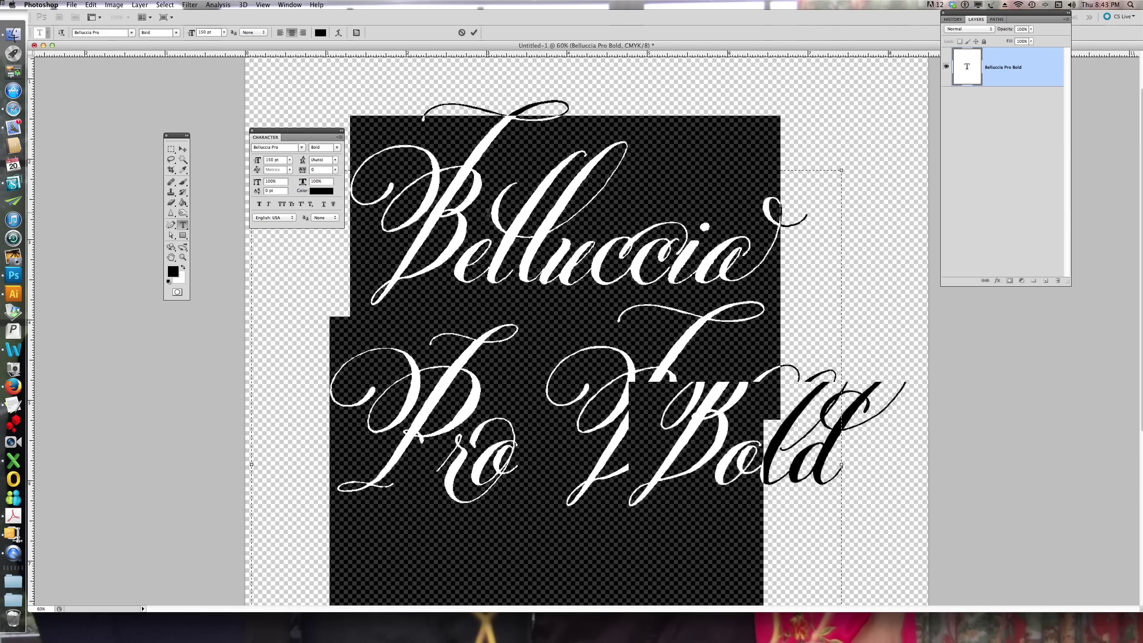
{"action": "left_click", "coordinate": [183, 149]}
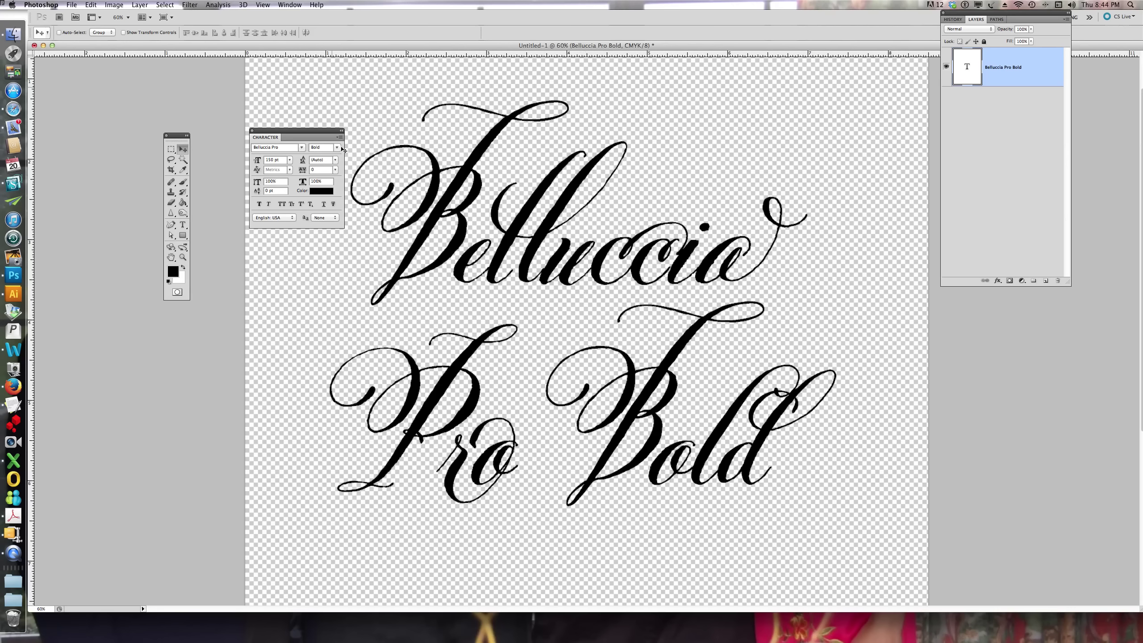
Step: Select just the opening 'B' of 'Belluccia', apply its Swash glyph, and commit
{"action": "left_click", "coordinate": [183, 224]}
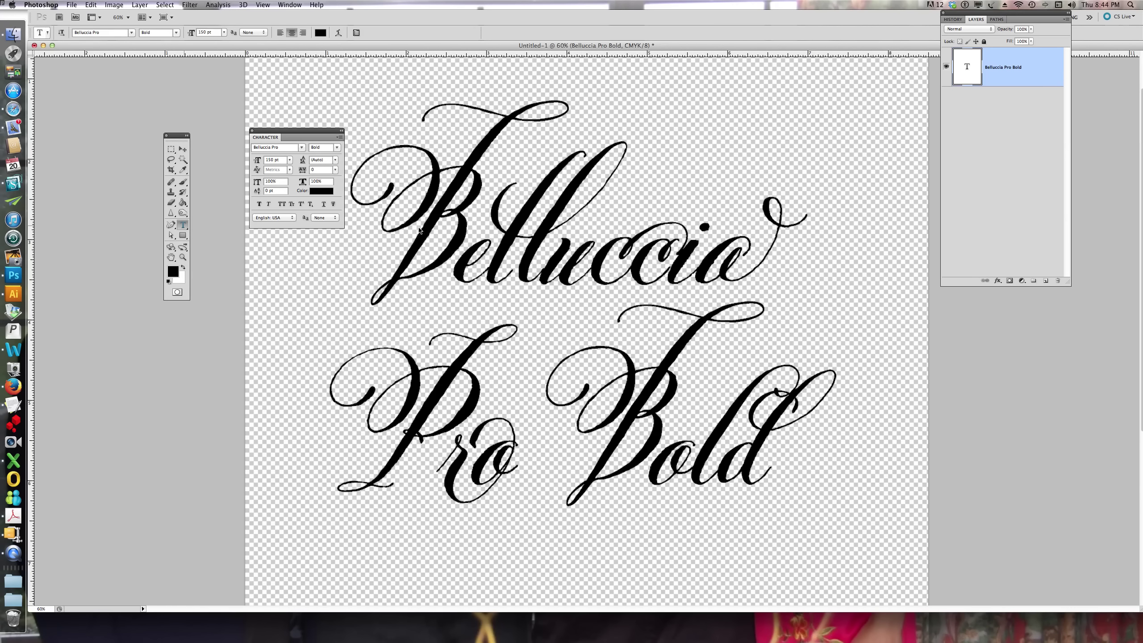
{"action": "left_click", "coordinate": [417, 217]}
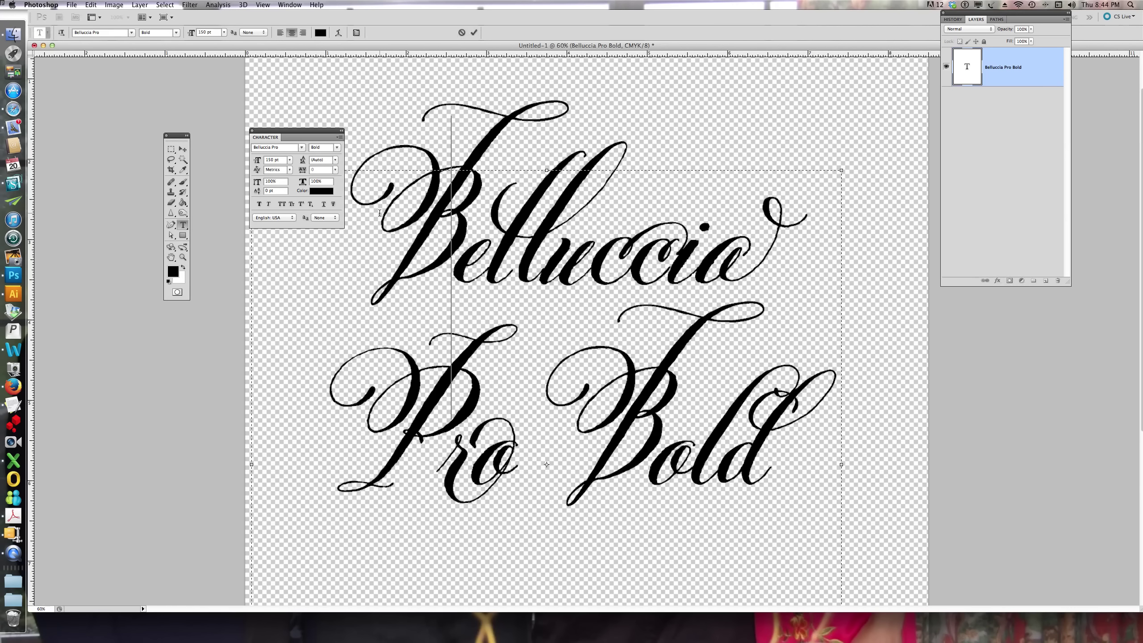
{"action": "left_click_drag", "start_coordinate": [381, 212], "coordinate": [457, 219]}
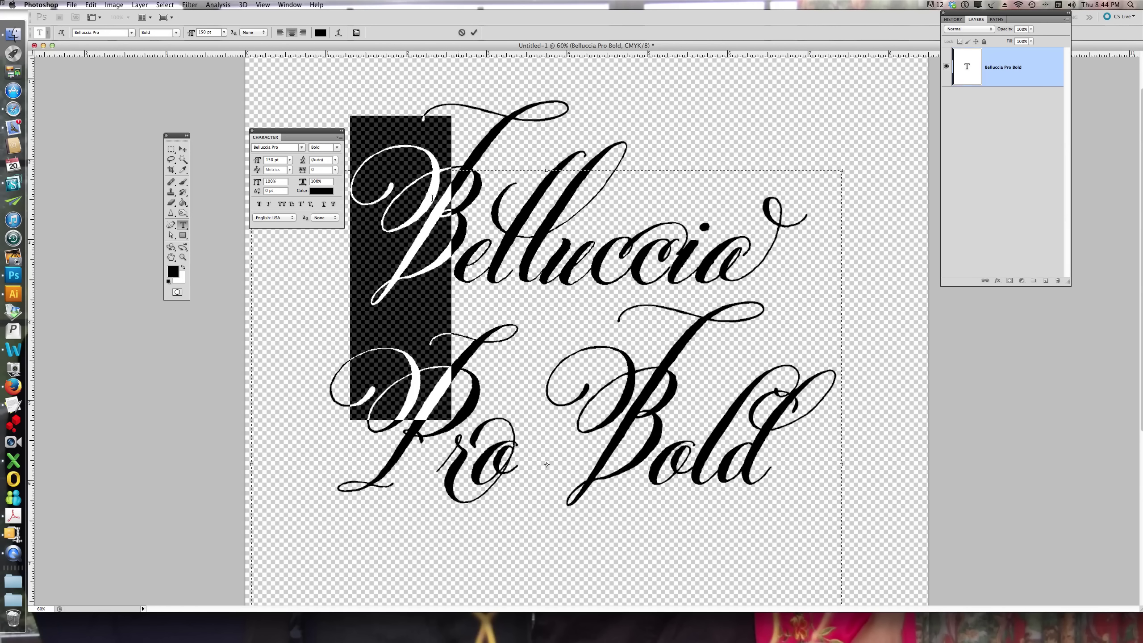
{"action": "left_click", "coordinate": [340, 139]}
{"action": "mouse_move", "coordinate": [367, 167]}
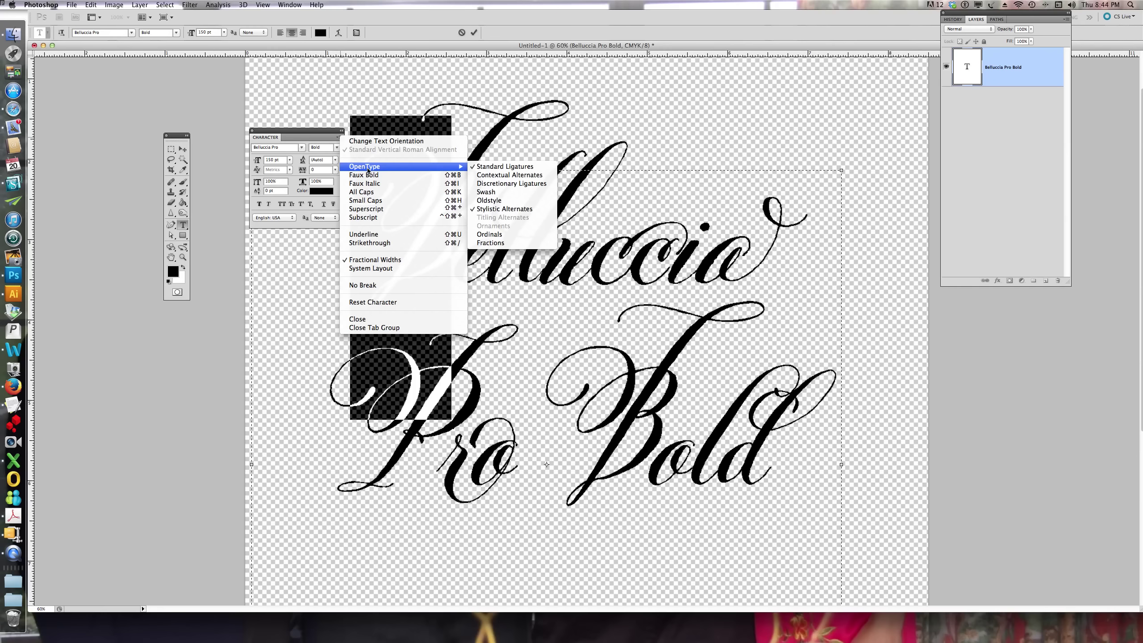
{"action": "left_click", "coordinate": [478, 192]}
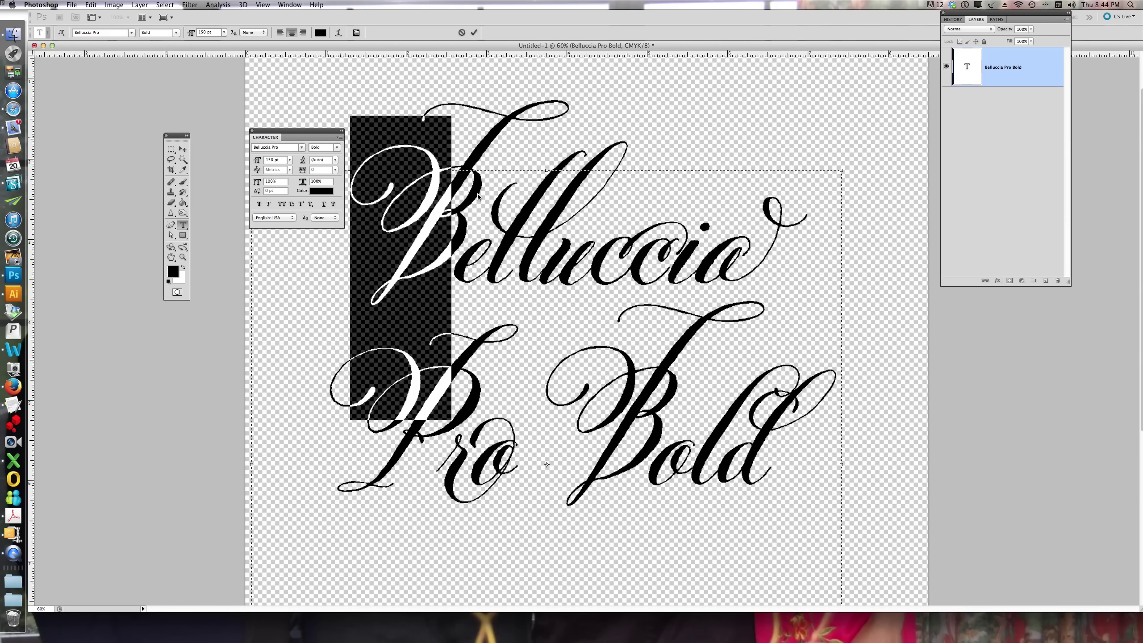
{"action": "left_click", "coordinate": [182, 148]}
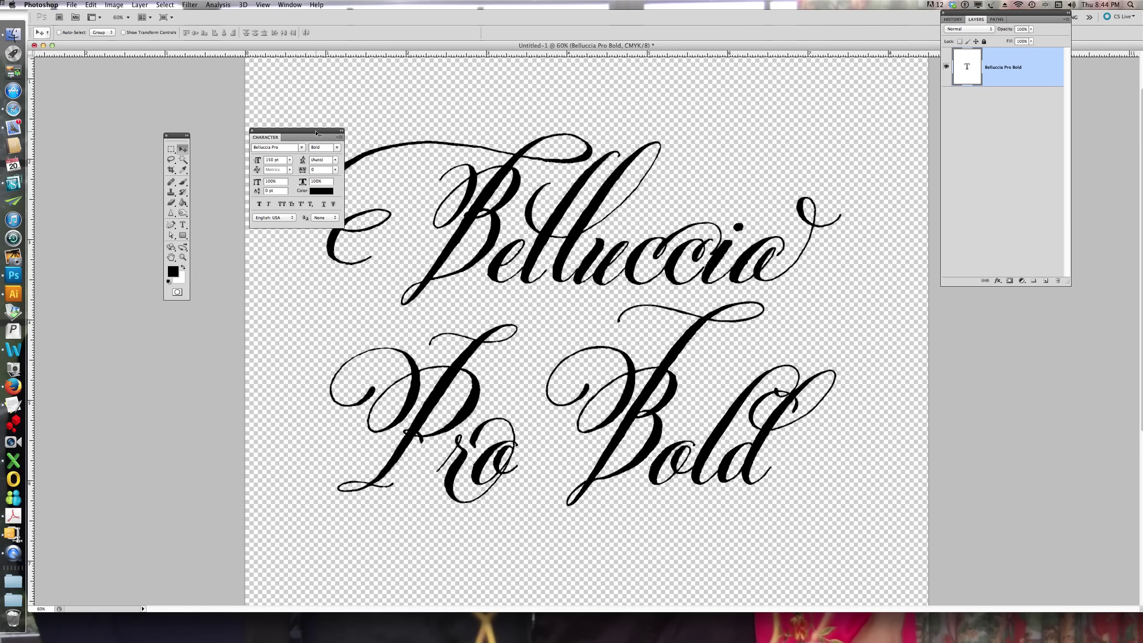
Step: Drag the Character panel up and to the left, clearing the swash B's flourish
{"action": "left_click_drag", "start_coordinate": [318, 129], "coordinate": [280, 121]}
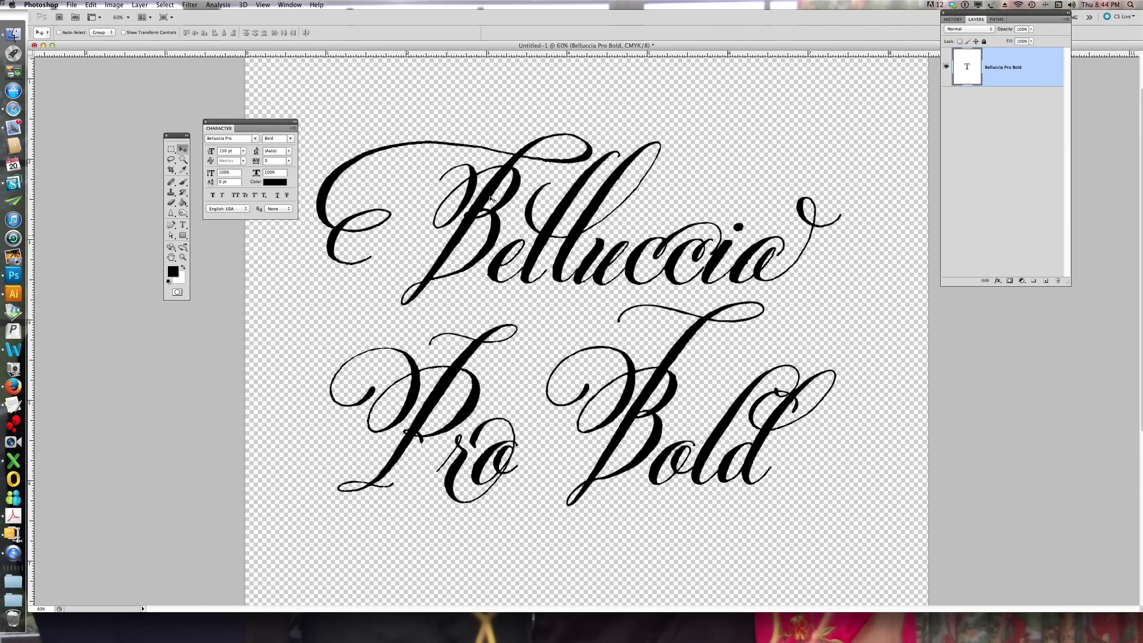